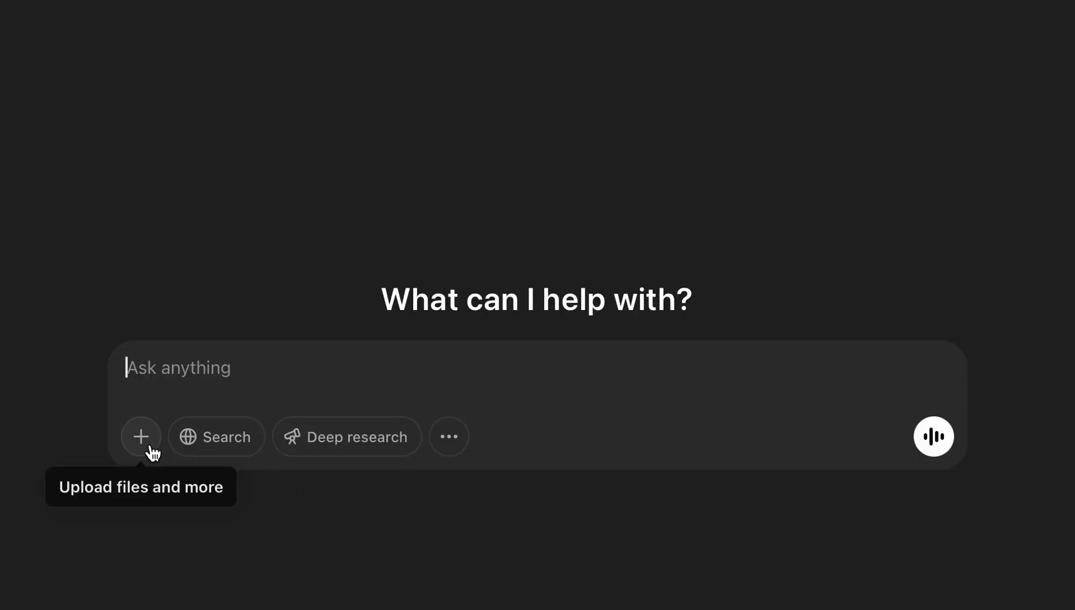
# Upload Bracelet 2.pdf to ChatGPT and send the script-feedback and festival-friendly tone request.
pyautogui.click(304, 375)
pyautogui.click(206, 383)
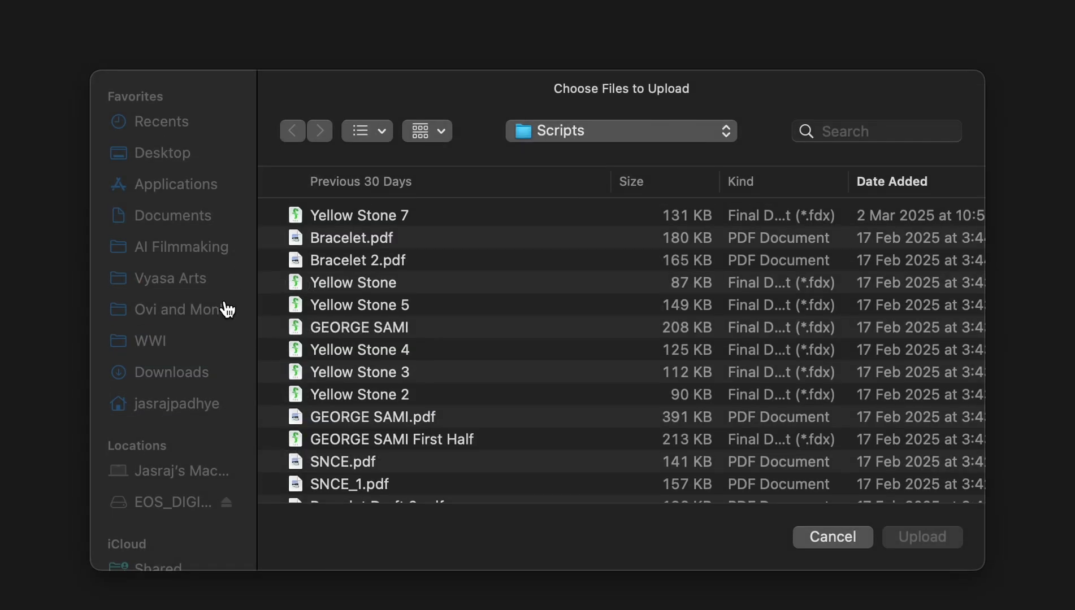
pyautogui.click(358, 276)
pyautogui.click(929, 545)
pyautogui.click(327, 409)
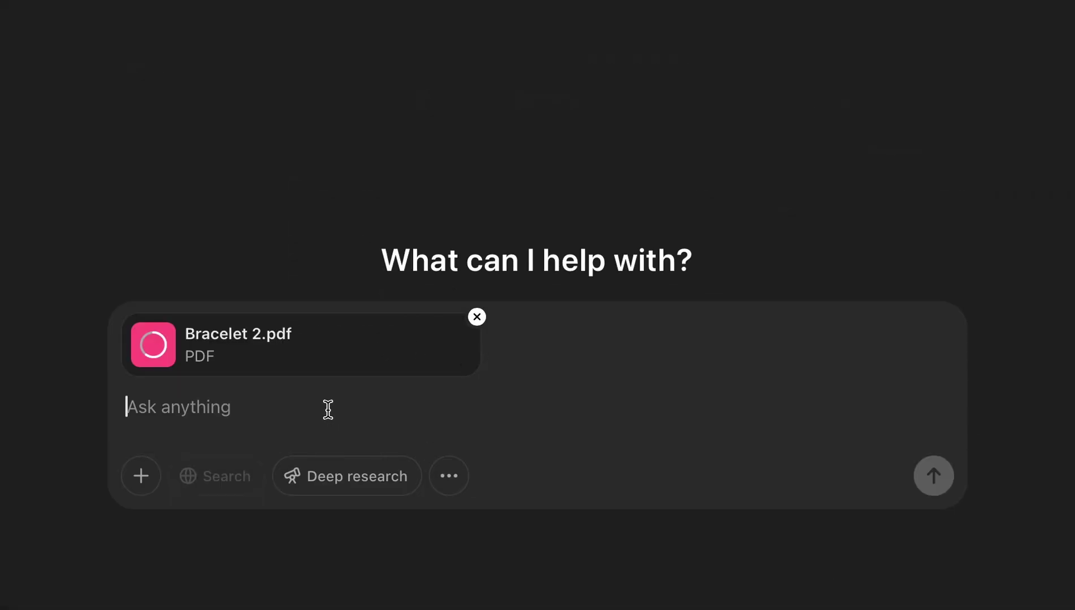
pyautogui.write('Give me feedback on this script and suggest a different tone for the film to make it more palatable for film festivals')
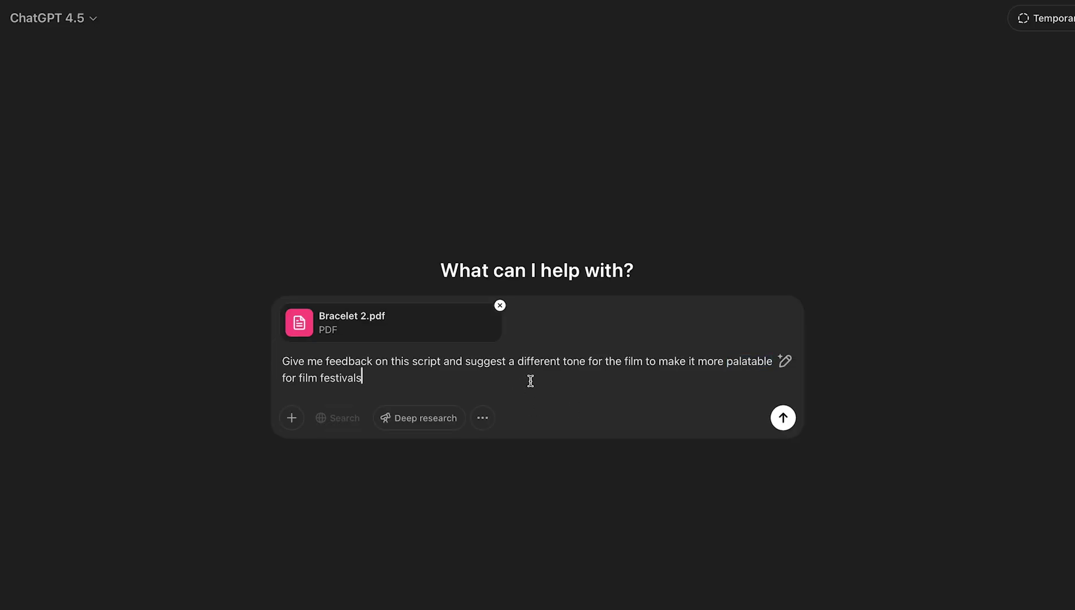
pyautogui.click(787, 423)
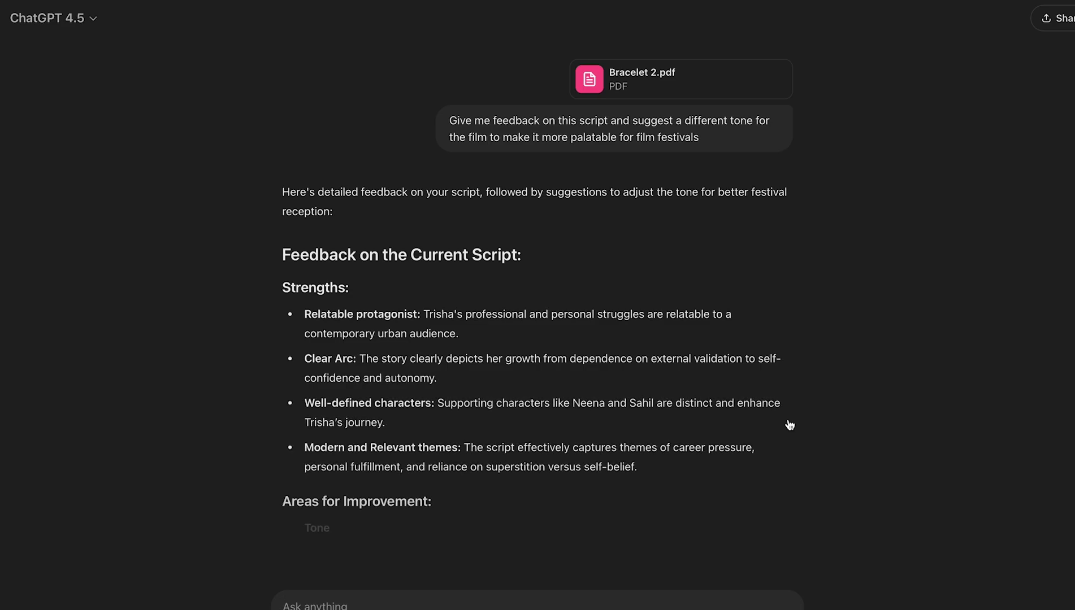
pyautogui.scroll(-2, 797, 350)
pyautogui.scroll(-4, 797, 351)
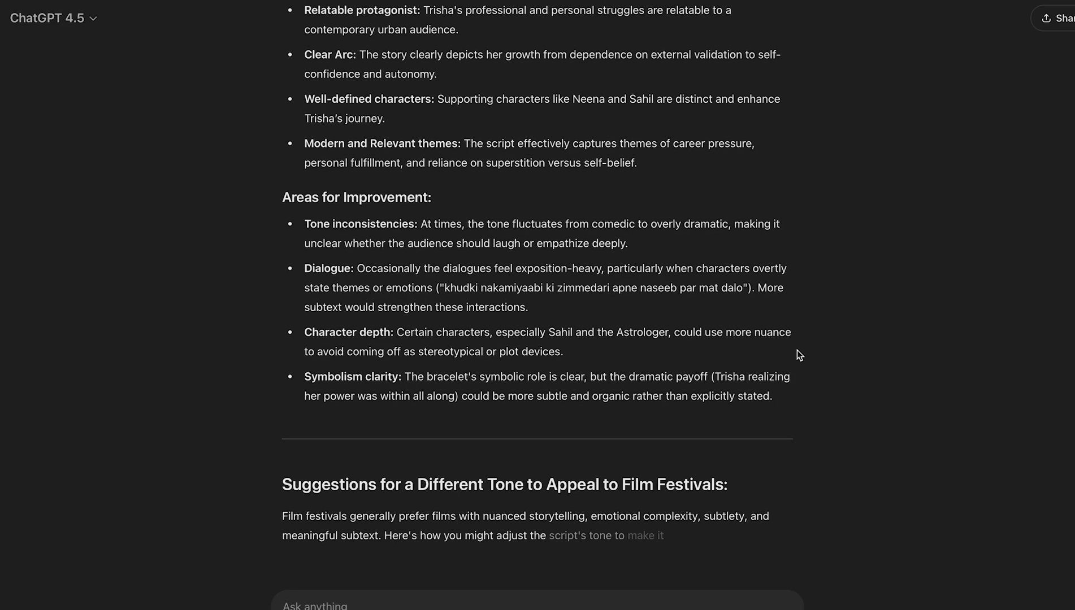
pyautogui.scroll(-1, 797, 350)
pyautogui.scroll(-2, 797, 350)
pyautogui.scroll(-1, 797, 355)
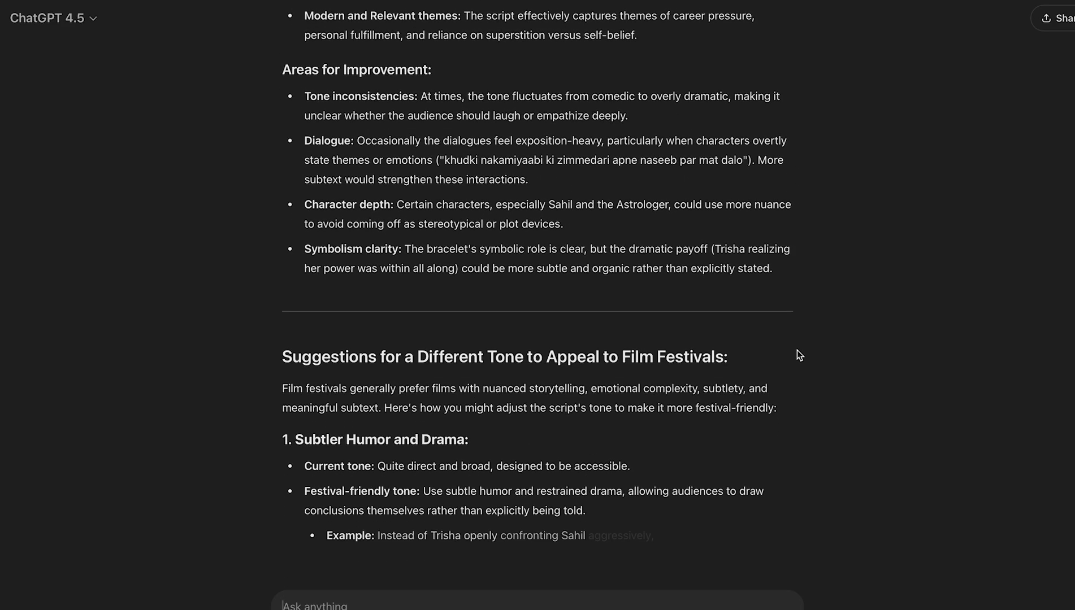
pyautogui.scroll(-2, 797, 355)
pyautogui.scroll(-1, 797, 355)
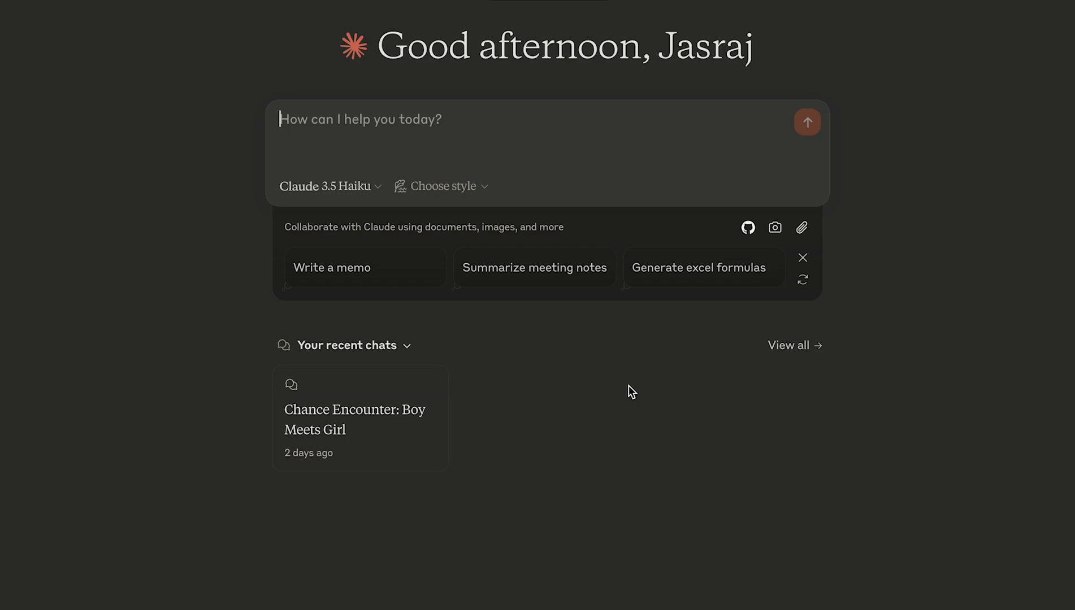
# Attach Bracelet 2.pdf from the Scripts folder in Claude and send the festival-tone feedback request.
pyautogui.click(802, 227)
pyautogui.click(266, 250)
pyautogui.doubleClick(392, 330)
pyautogui.click(408, 269)
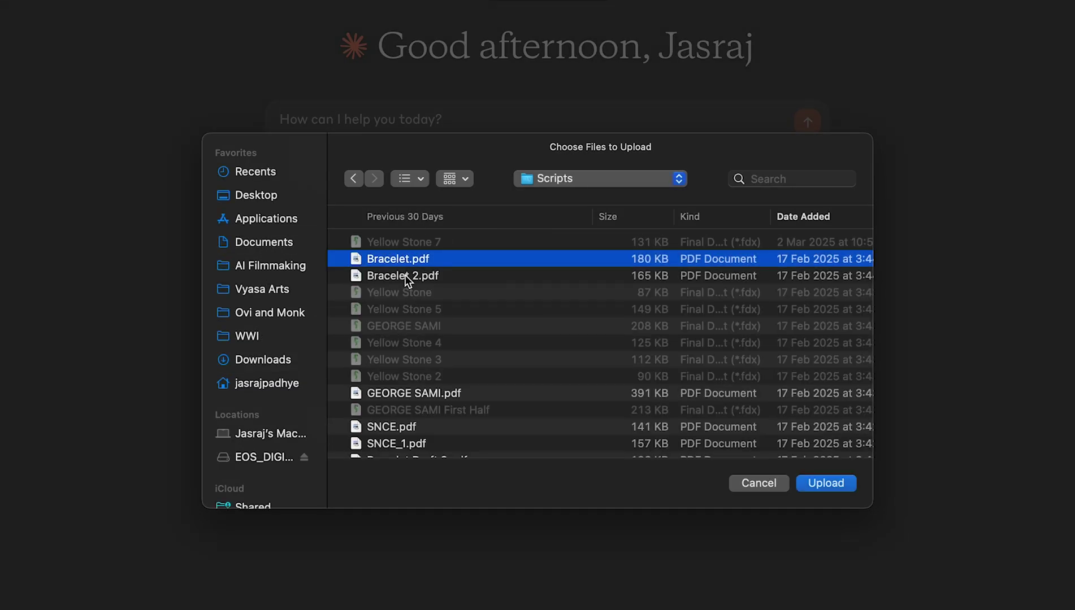
pyautogui.click(826, 483)
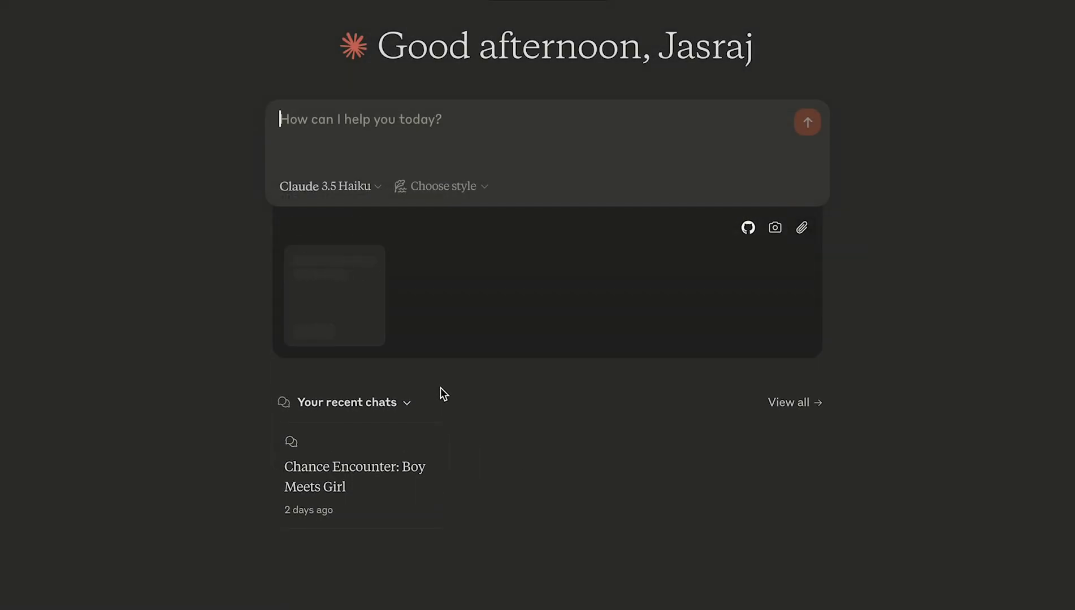
pyautogui.write('Give me')
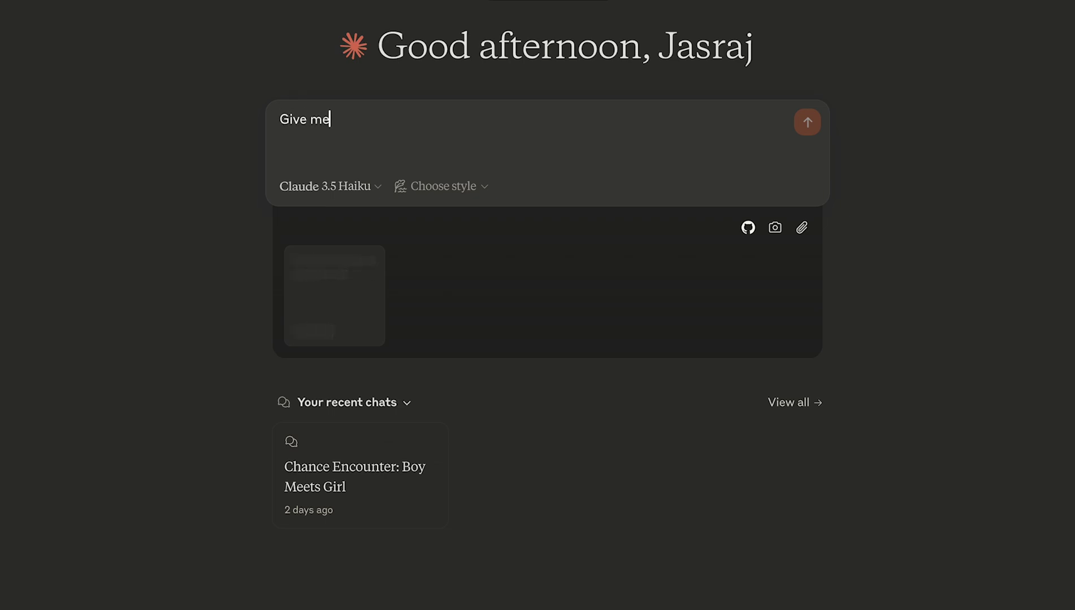
pyautogui.write(' feedback on this script and su')
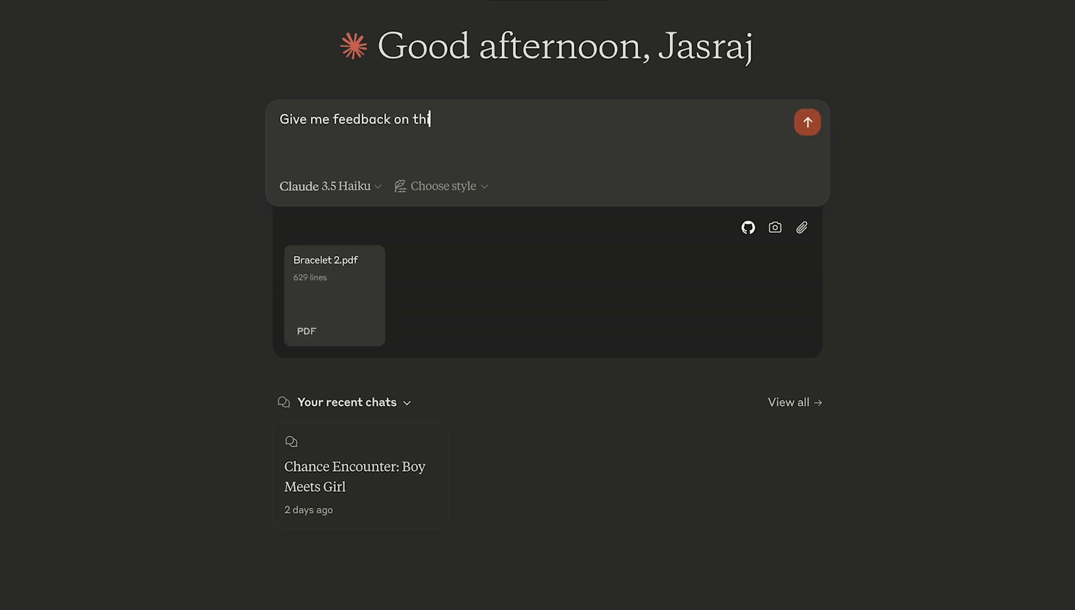
pyautogui.write('ggest a different tone for the film')
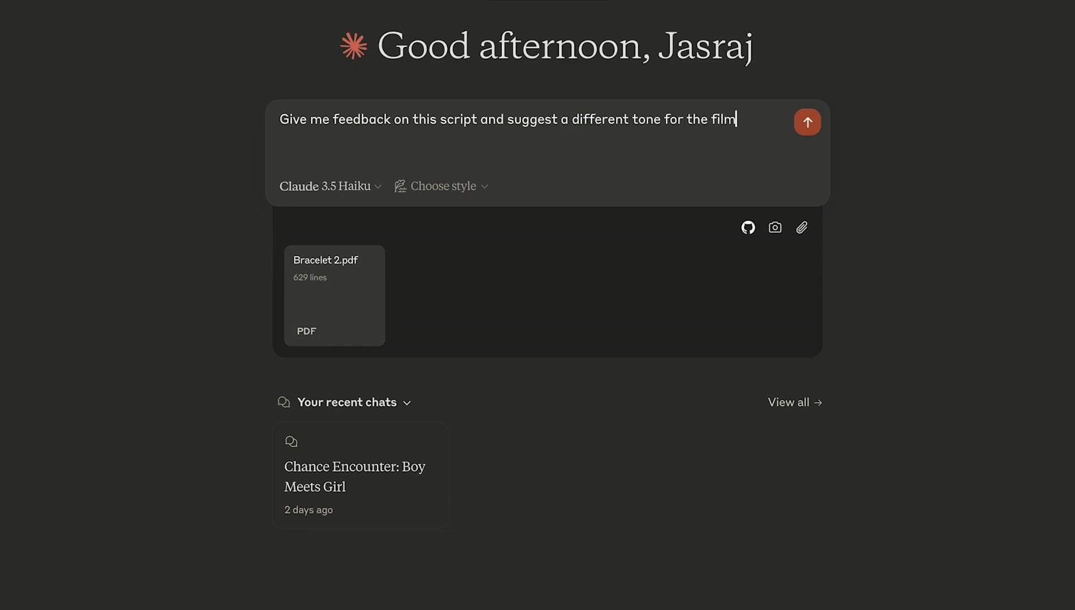
pyautogui.write(' to make it more')
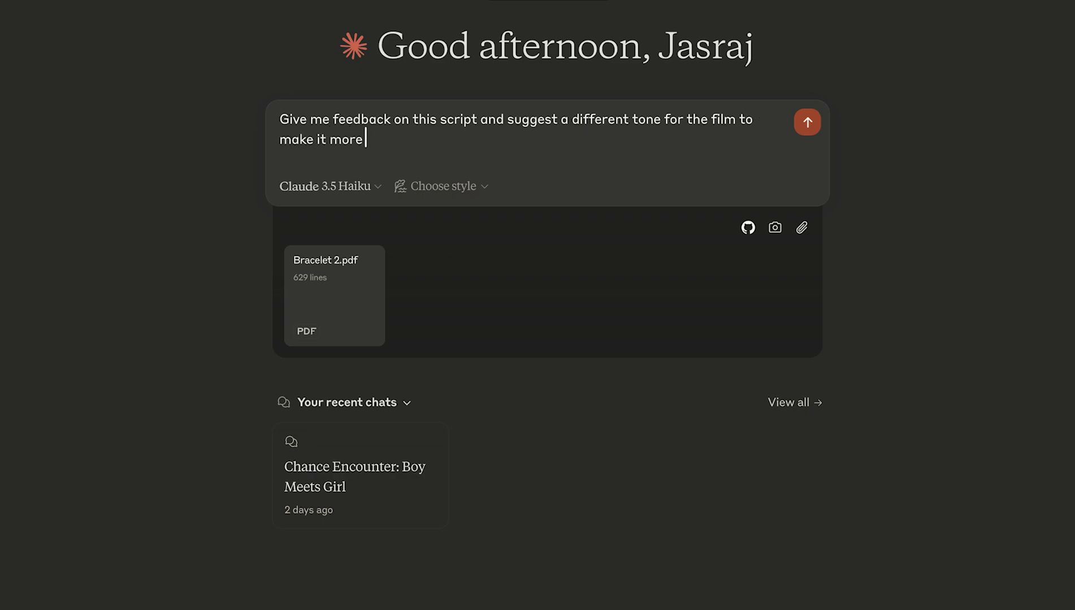
pyautogui.write(' palette able for')
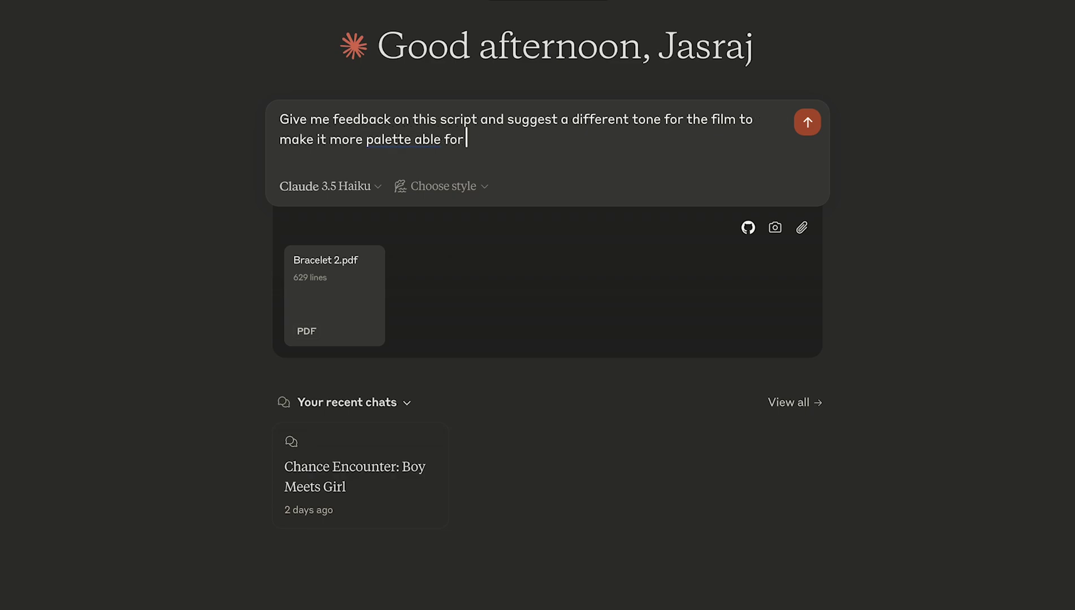
pyautogui.write(' festivals')
pyautogui.press('Return')
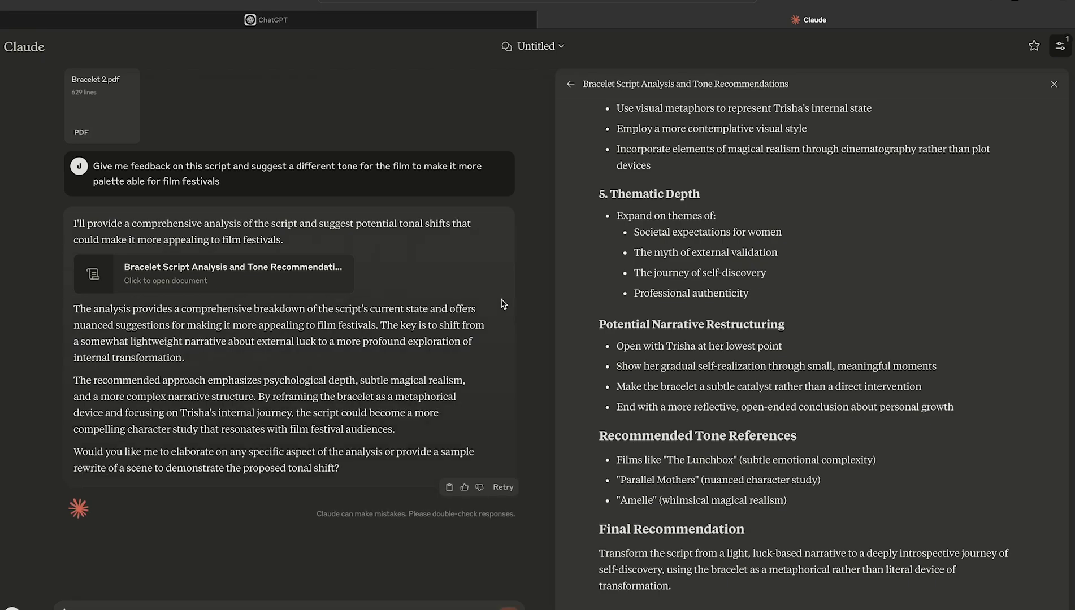
pyautogui.scroll(3, 729, 361)
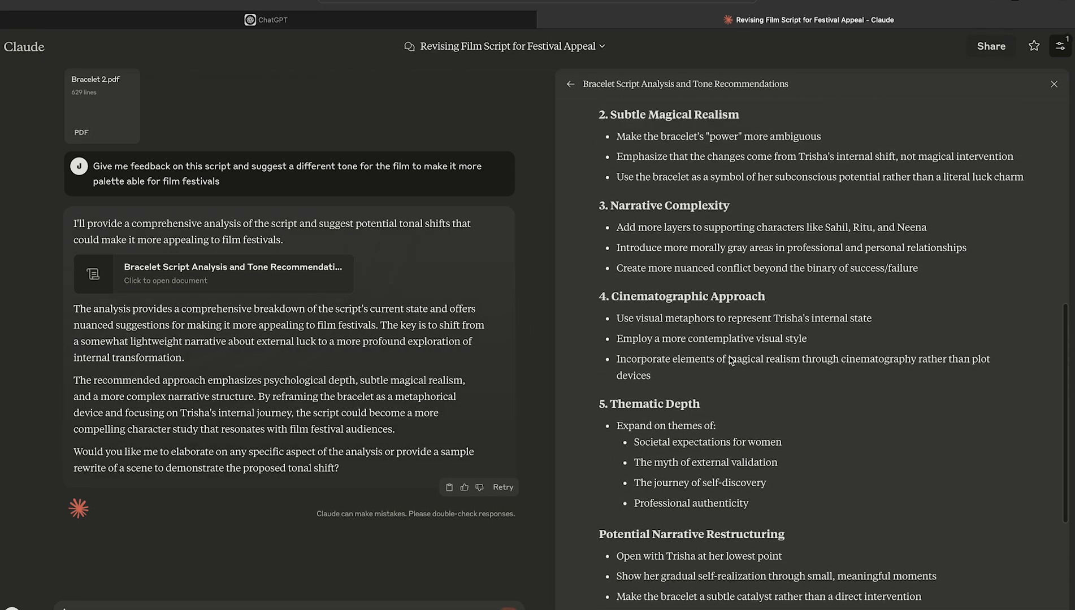
pyautogui.scroll(2, 729, 362)
pyautogui.scroll(3, 729, 361)
pyautogui.scroll(2, 729, 361)
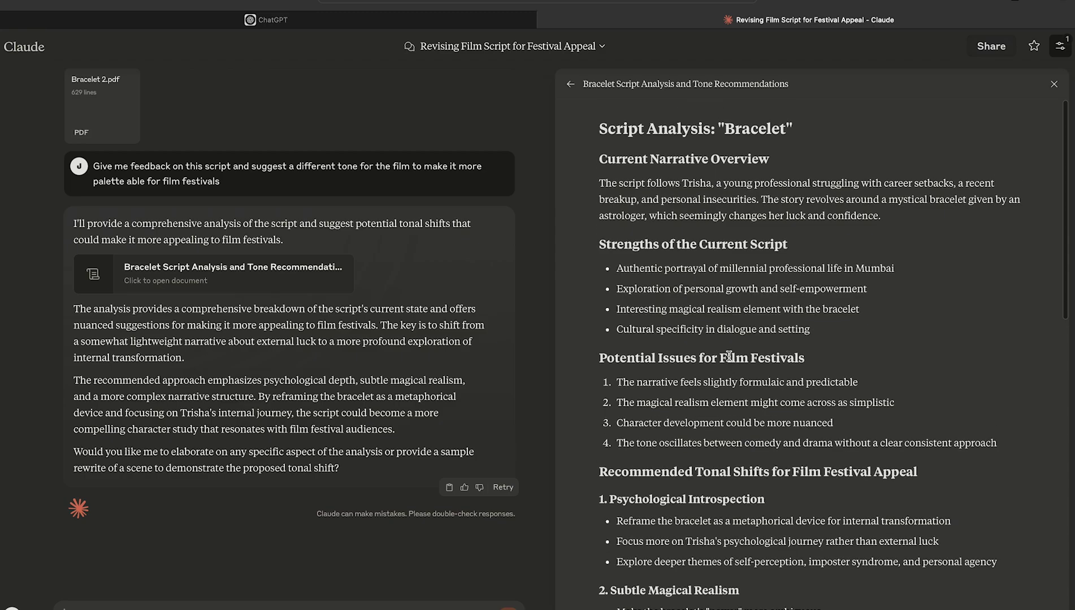
pyautogui.scroll(-1, 729, 357)
pyautogui.scroll(-1, 729, 356)
pyautogui.scroll(-2, 729, 357)
pyautogui.scroll(-2, 729, 357)
# Paste the same script-feedback and festival-tone request into Gemini's prompt.
pyautogui.write('Give me feedback on this script and suggest a different tone for the film to make it more palatable for film festivals')
# Upload Bracelet 2.pdf to Gemini alongside the pasted festival-tone feedback request and send it.
pyautogui.click(332, 592)
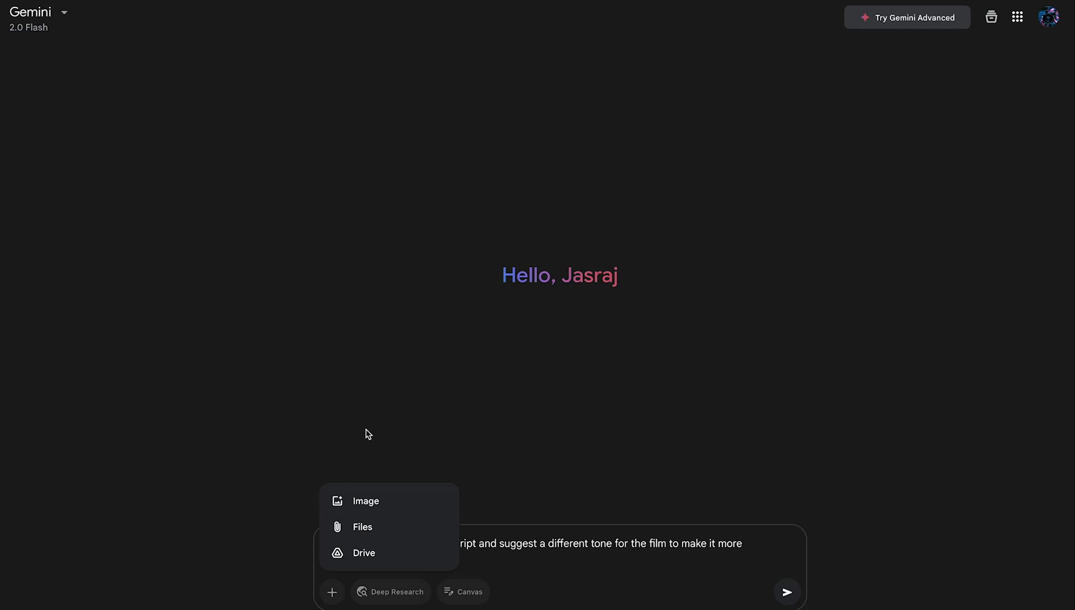
pyautogui.click(373, 535)
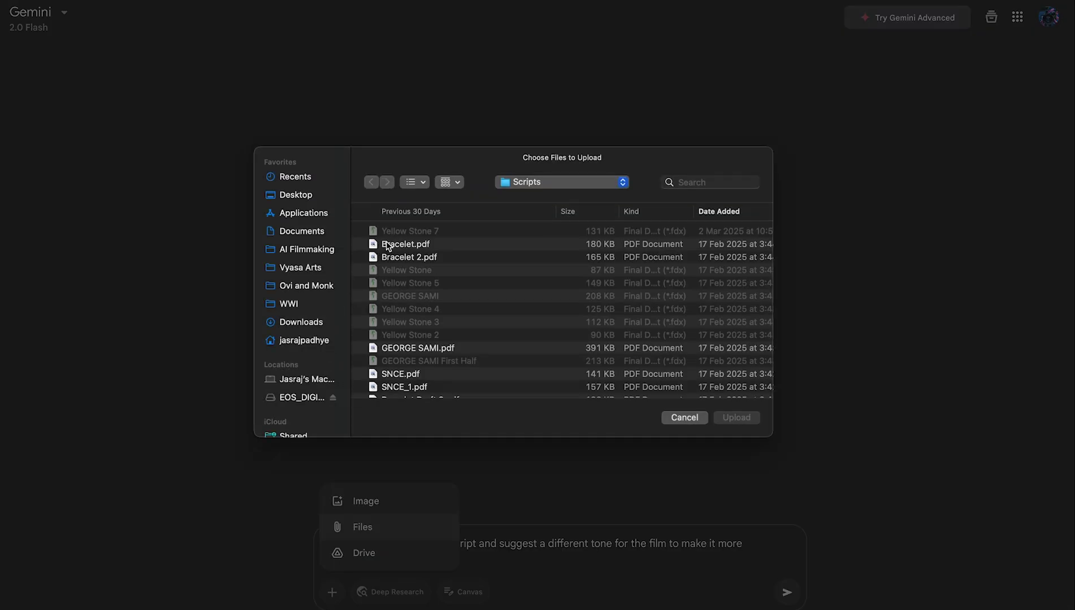
pyautogui.click(400, 257)
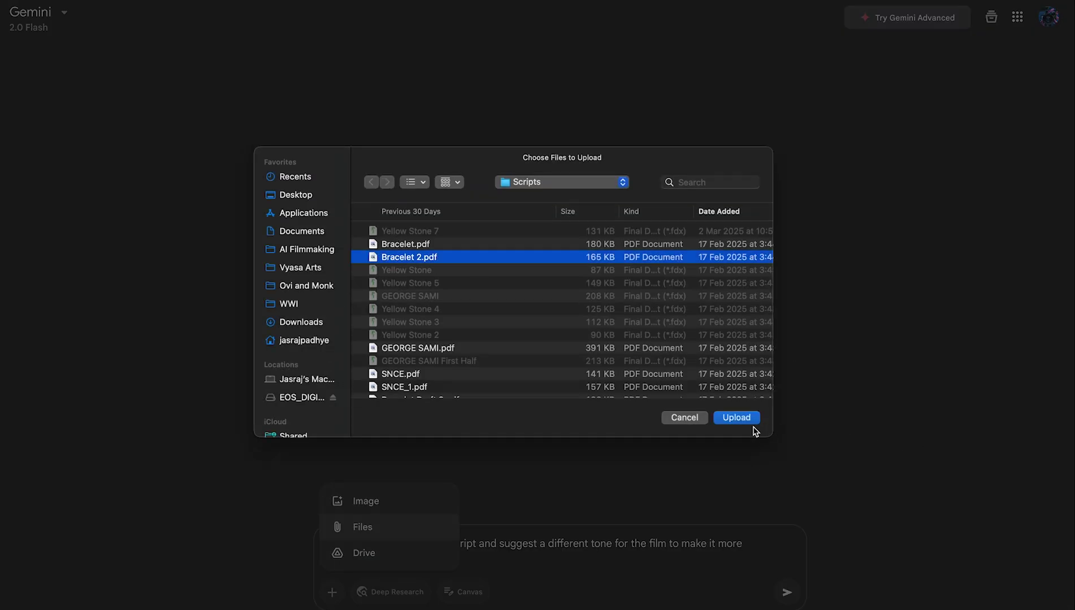
pyautogui.click(751, 423)
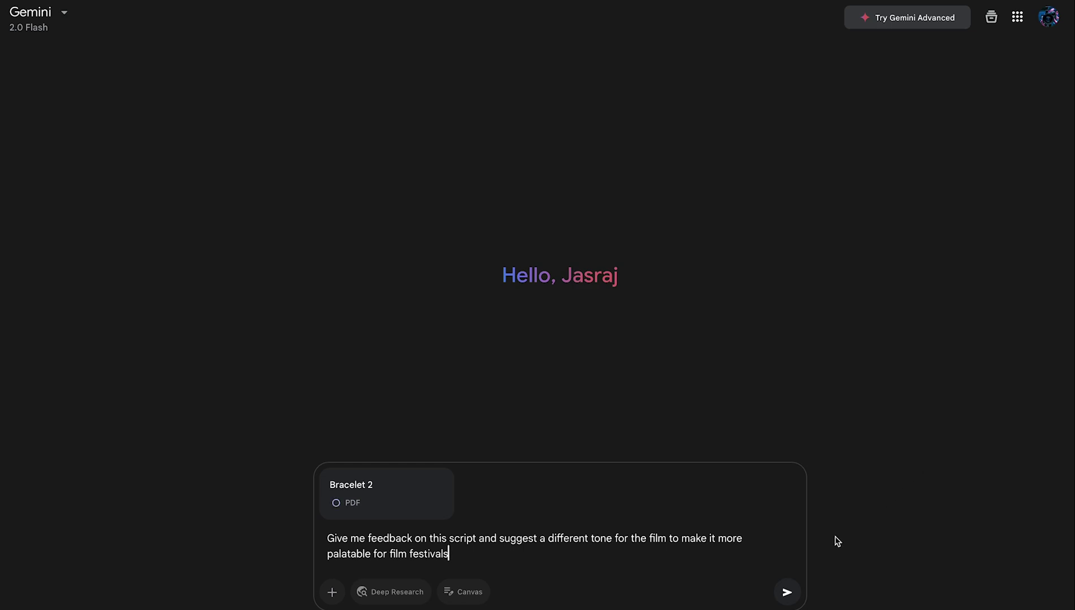
pyautogui.click(788, 593)
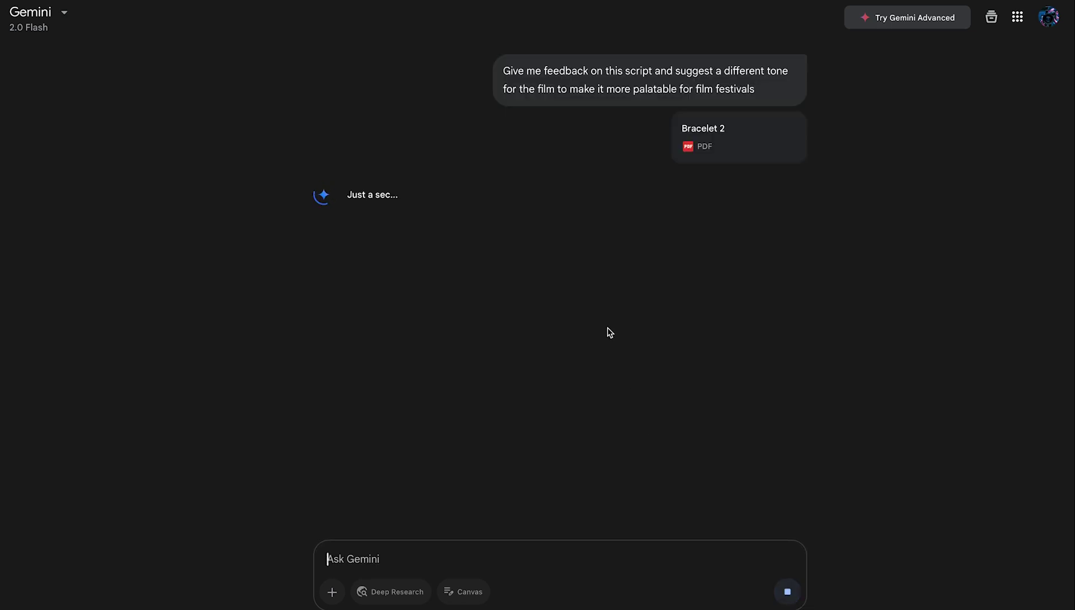